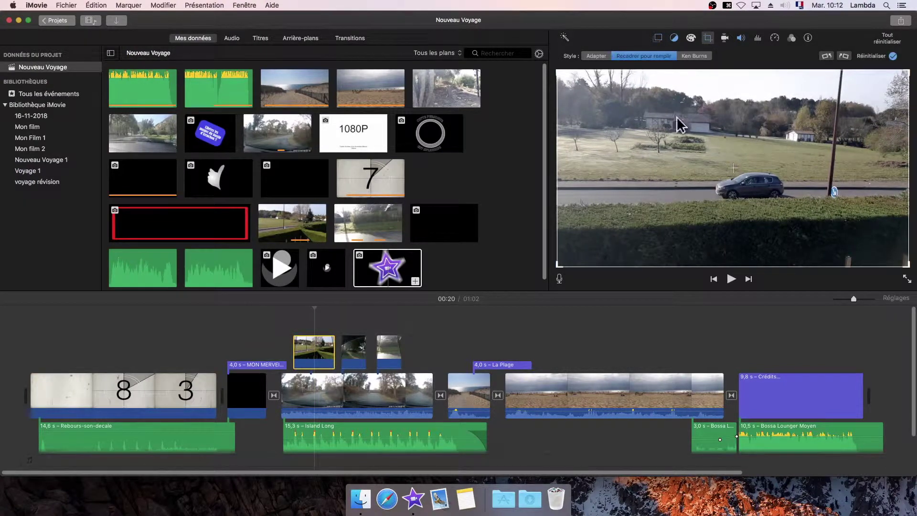
Set the crop style of the overlay clip showing the garden and parked car to Adapter
left_click(598, 56)
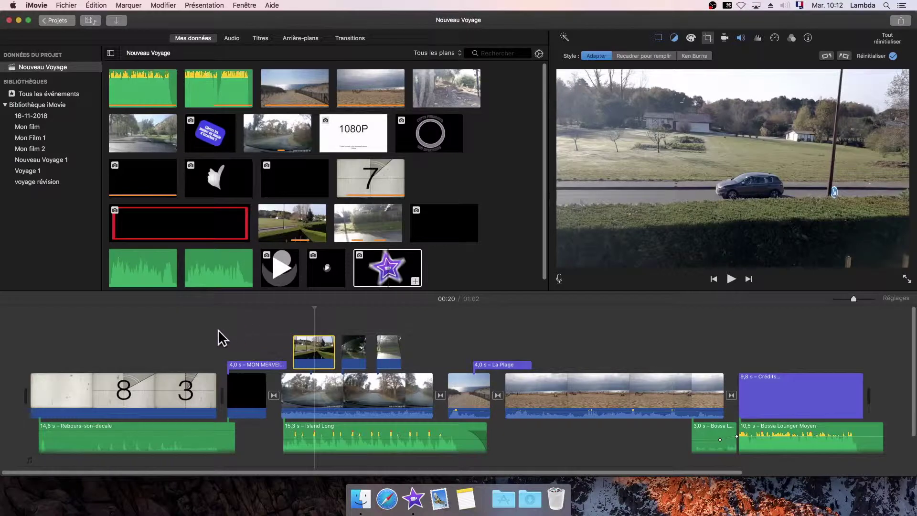
Add the purple star image as an overlay above the countdown clip from about 10 seconds and preview it
left_click(158, 336)
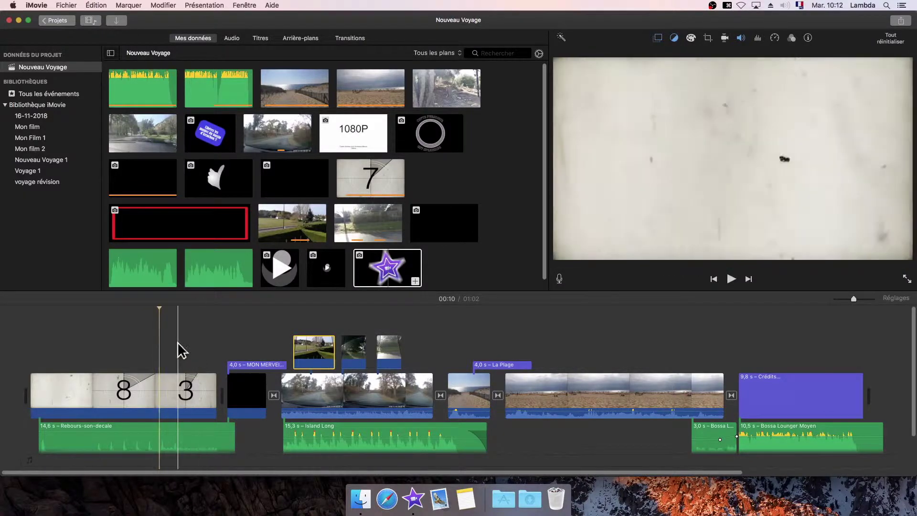
left_click(388, 263)
left_click_drag(388, 262, 209, 358)
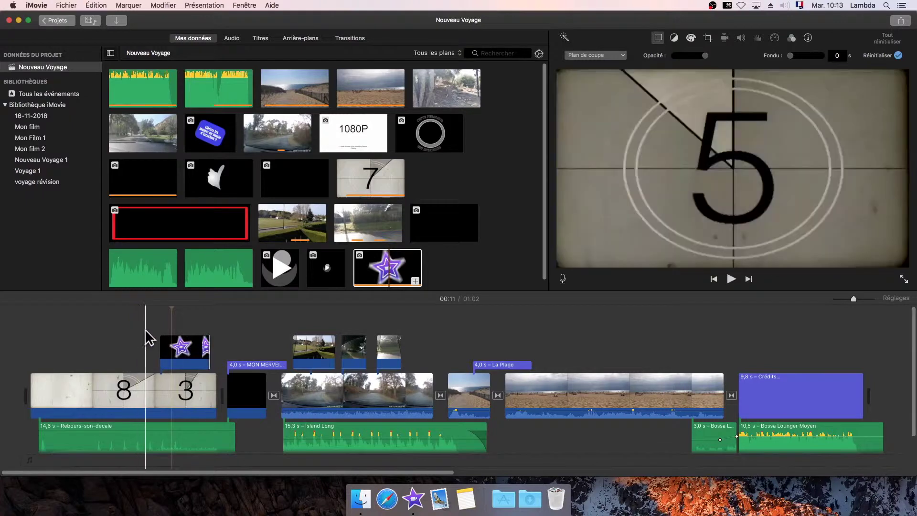
left_click(146, 330)
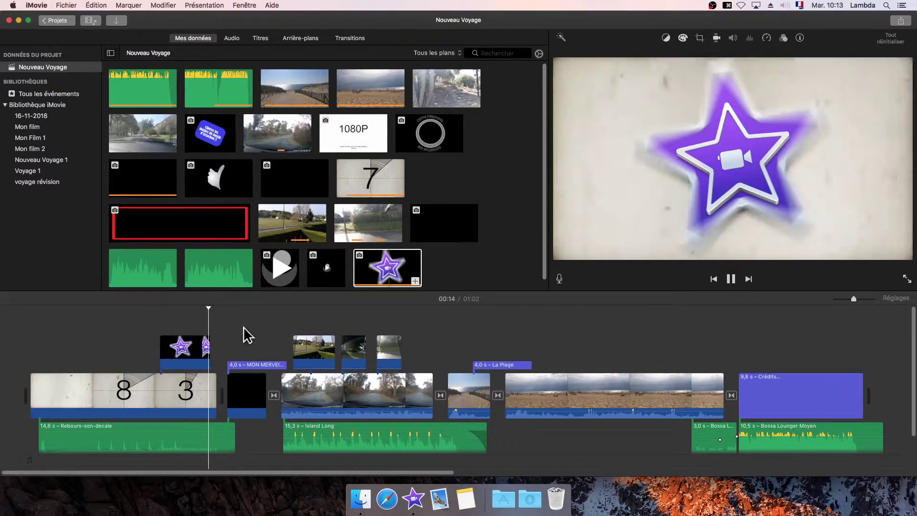
key("space")
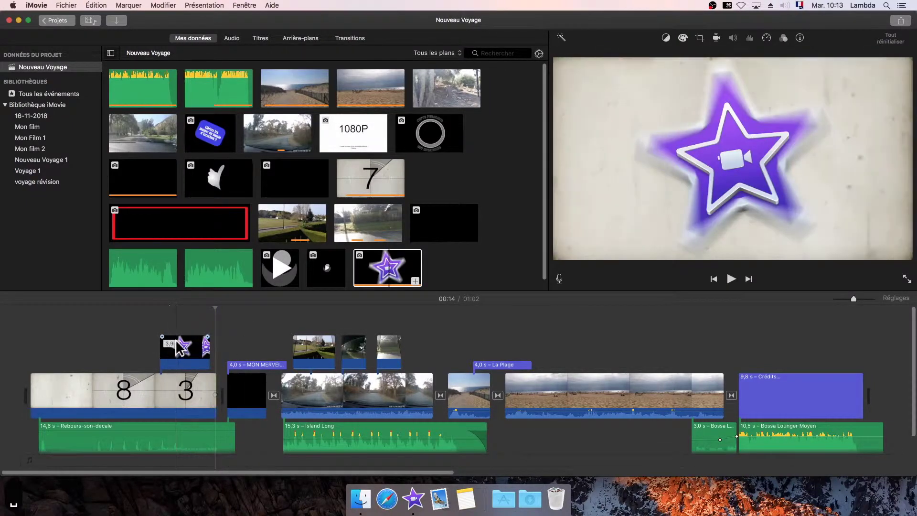
Try the crop styles on the star overlay, including Recadrer pour remplir, and apply Ken Burns
left_click(175, 340)
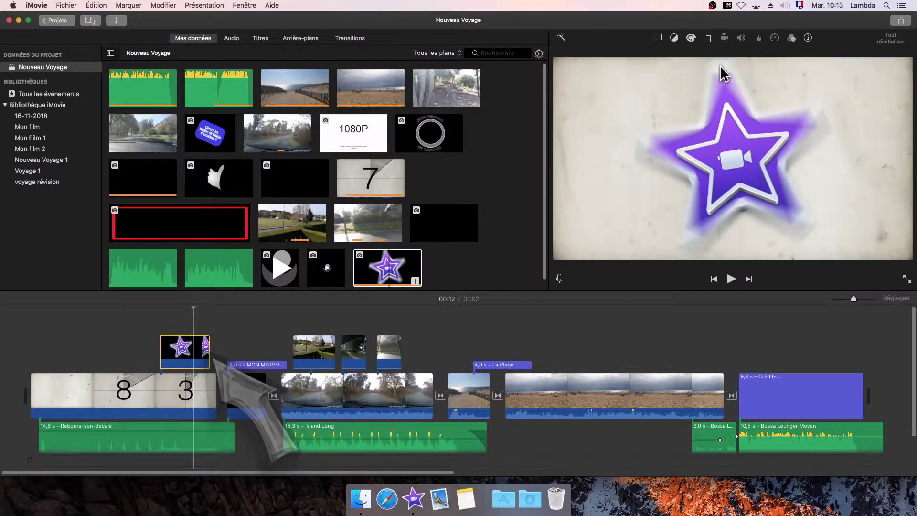
left_click(709, 38)
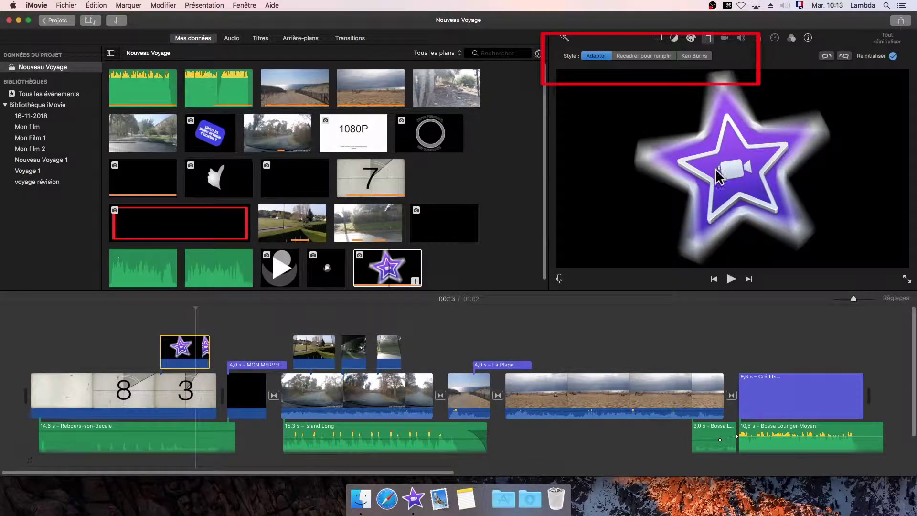
left_click(658, 56)
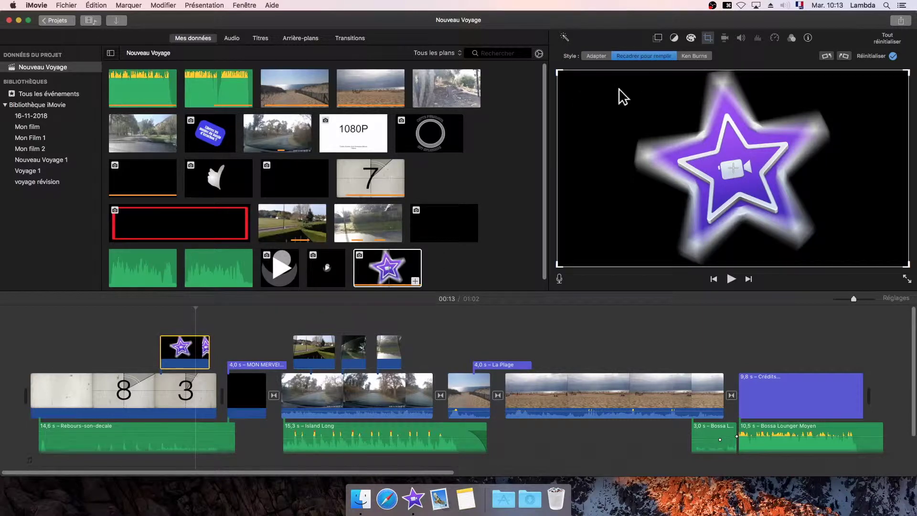
left_click(698, 55)
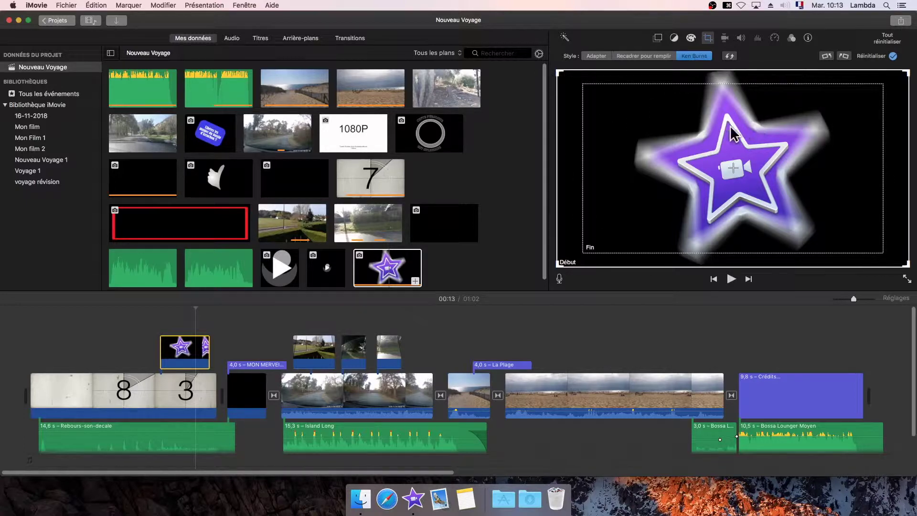
left_click(654, 57)
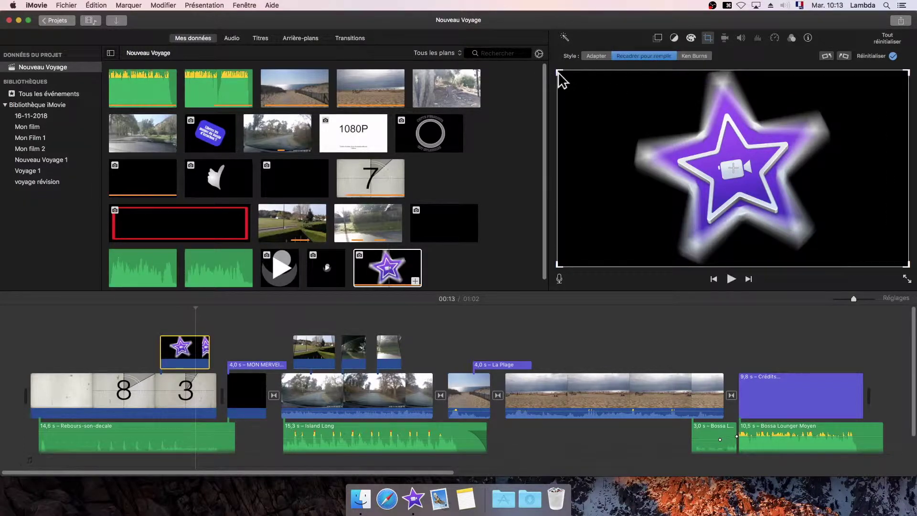
left_click(700, 57)
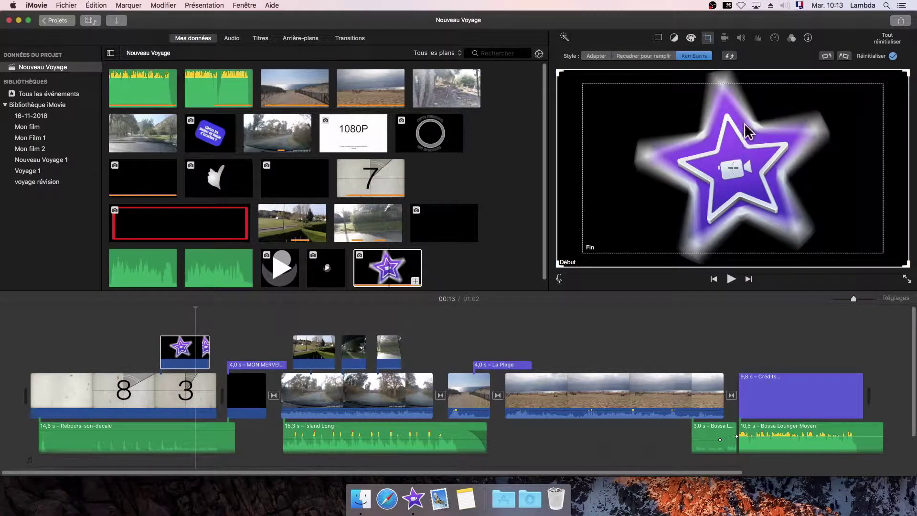
Move the Ken Burns end frame up to the image's upper edge and shrink the start frame around the star's lower part
left_click(731, 172)
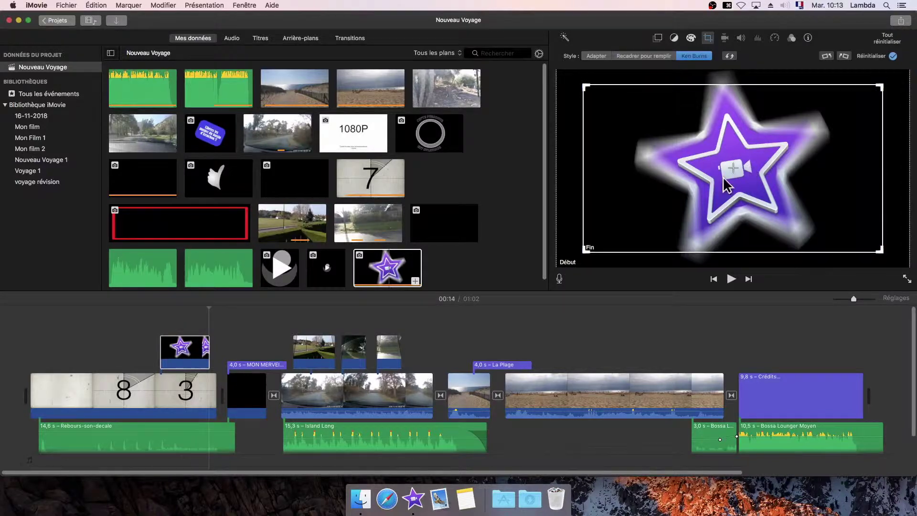
left_click_drag(740, 168, 740, 162)
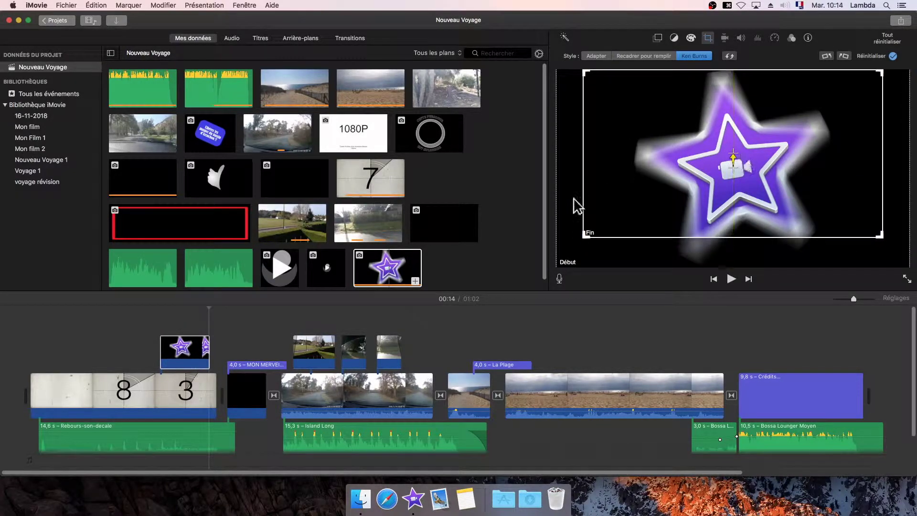
left_click(563, 160)
left_click_drag(562, 82, 668, 134)
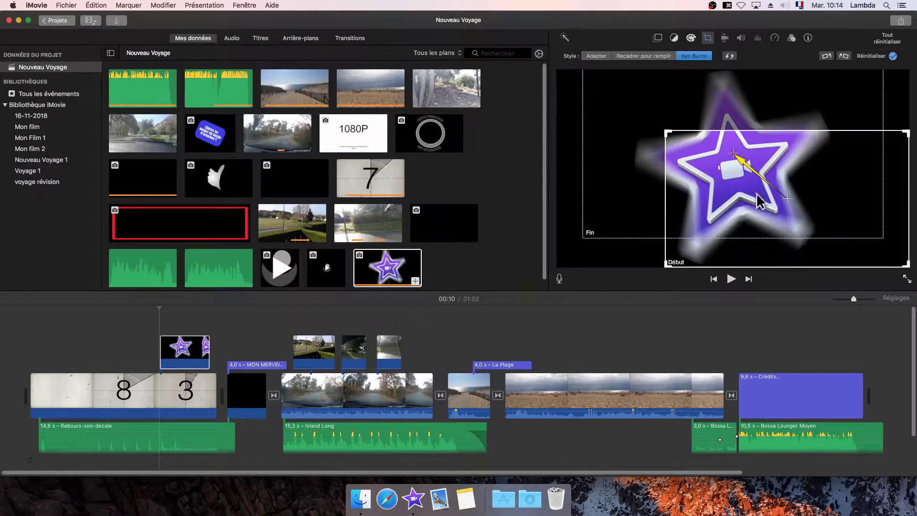
left_click_drag(906, 133, 845, 166)
Shrink the Ken Burns end frame around the star's upper part, compare it with the start frame and preview the movement
left_click(640, 216)
left_click_drag(583, 236, 647, 201)
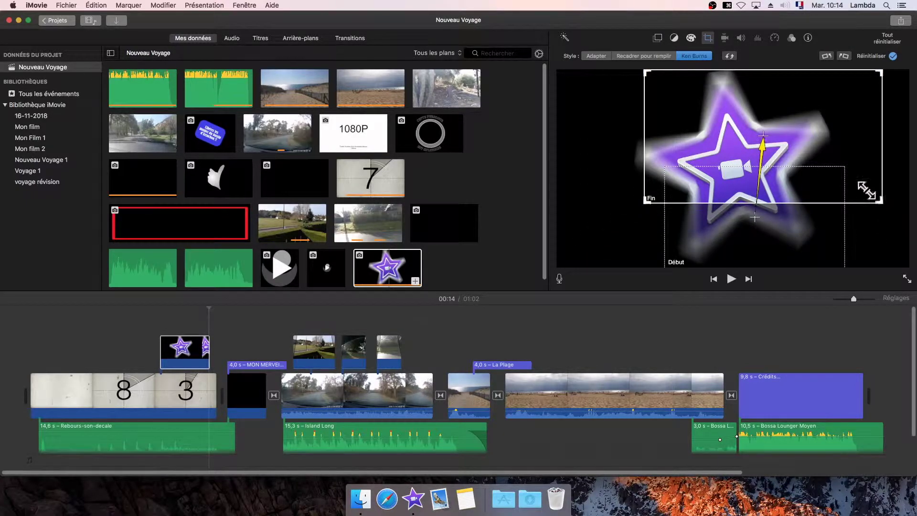
left_click_drag(880, 201, 841, 179)
left_click(786, 229)
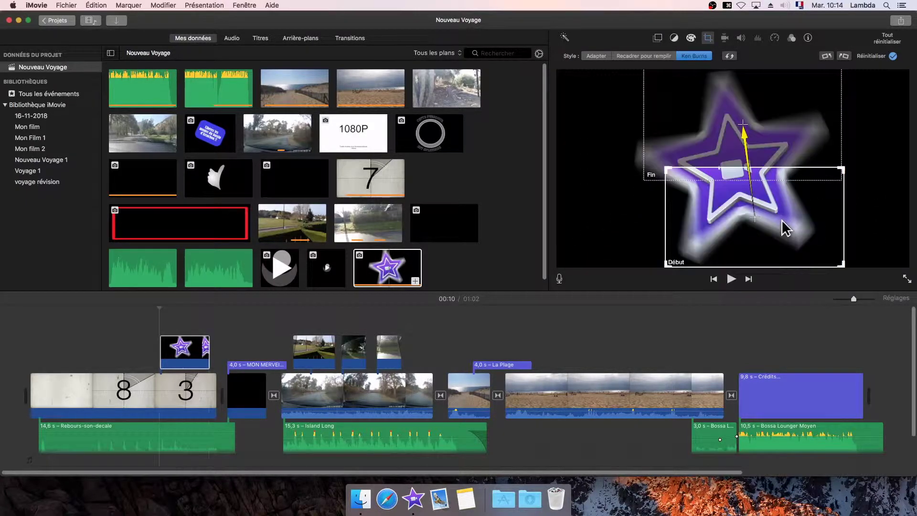
left_click(738, 114)
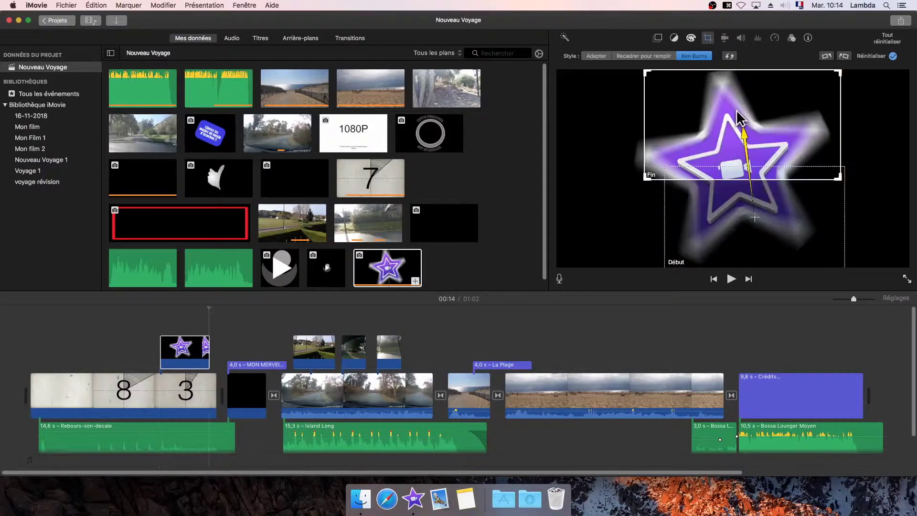
left_click(146, 335)
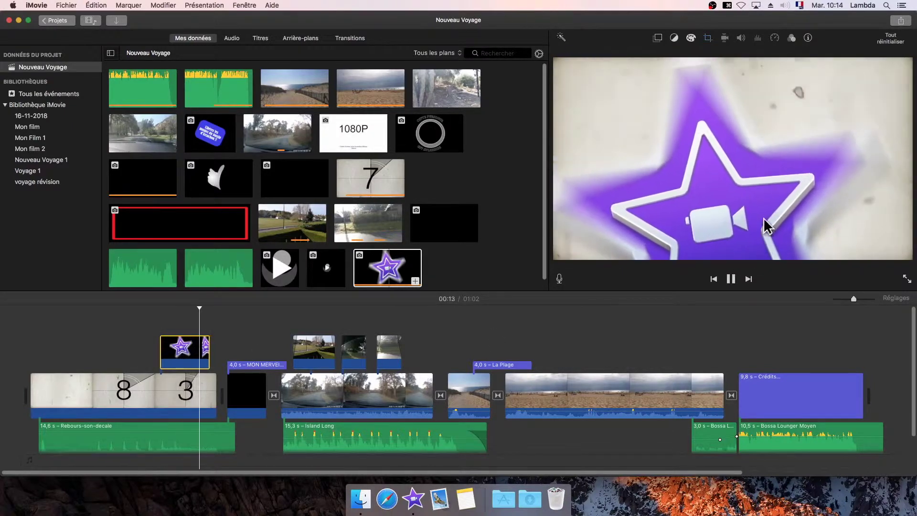
Enlarge the star overlay's Ken Burns end frame to the whole image and centre the smaller start frame on the star
left_click(178, 344)
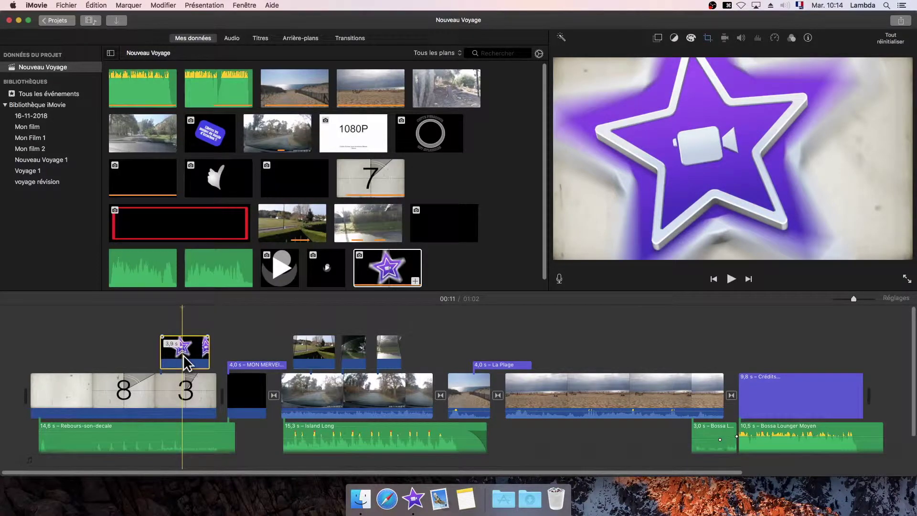
left_click(707, 38)
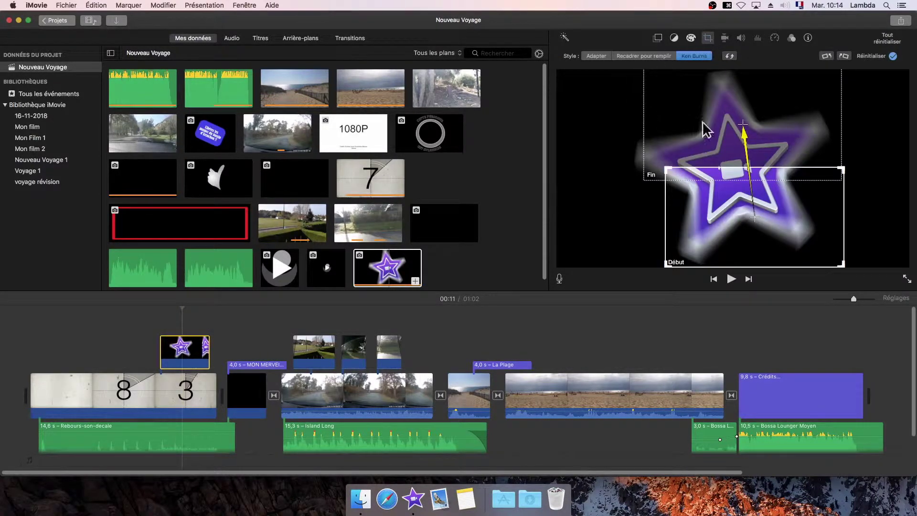
left_click(756, 148)
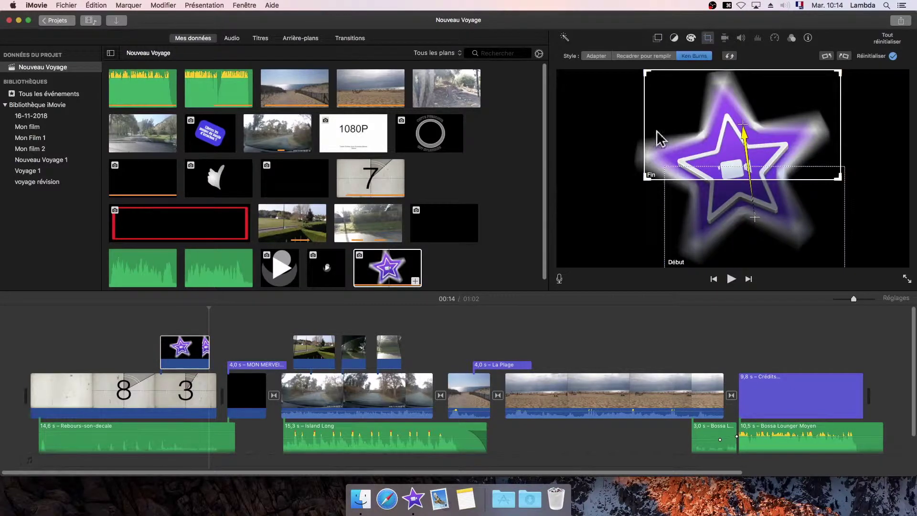
left_click_drag(643, 180, 467, 317)
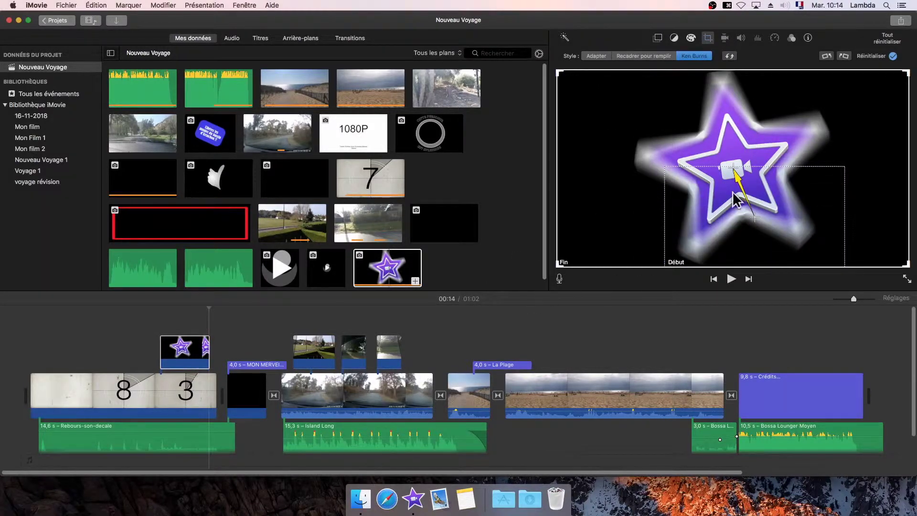
left_click(669, 254)
left_click_drag(689, 260, 673, 208)
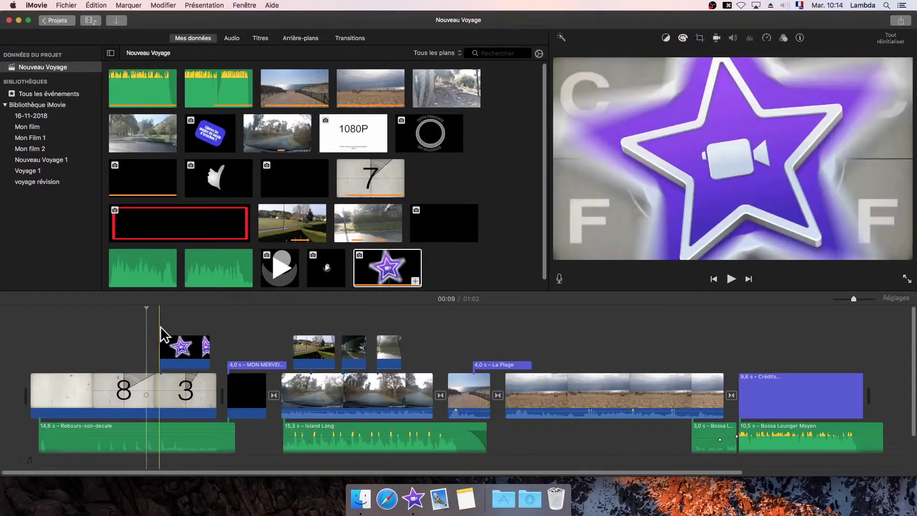
left_click(146, 319)
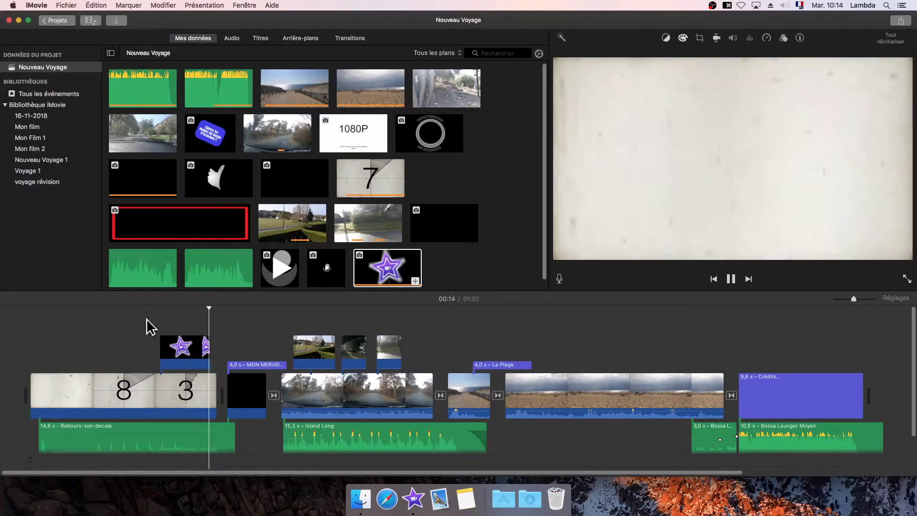
Swap the star overlay's Ken Burns start and end frames so it zooms in, and preview the result
left_click(187, 348)
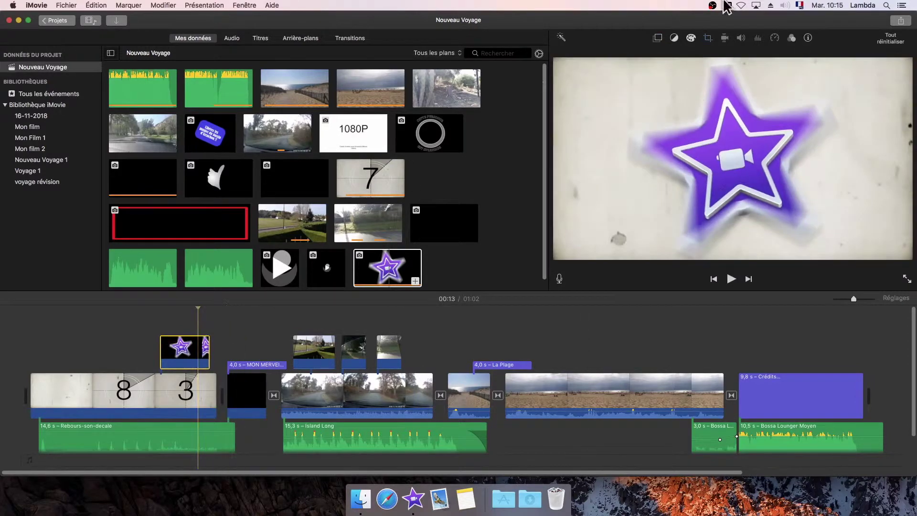
left_click(709, 37)
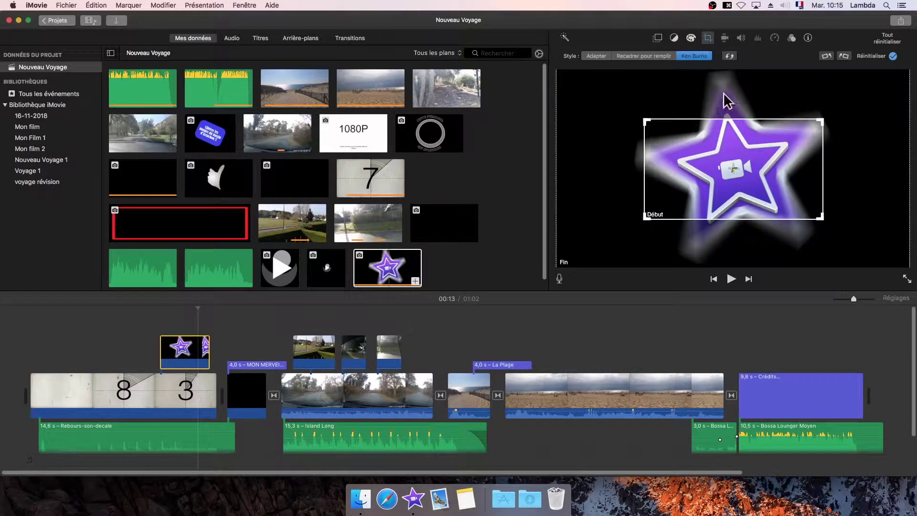
left_click(729, 55)
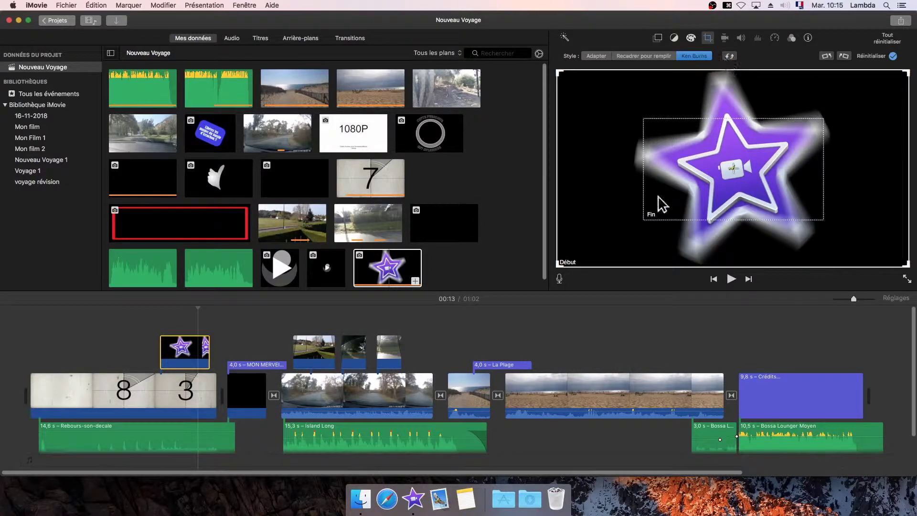
left_click(724, 56)
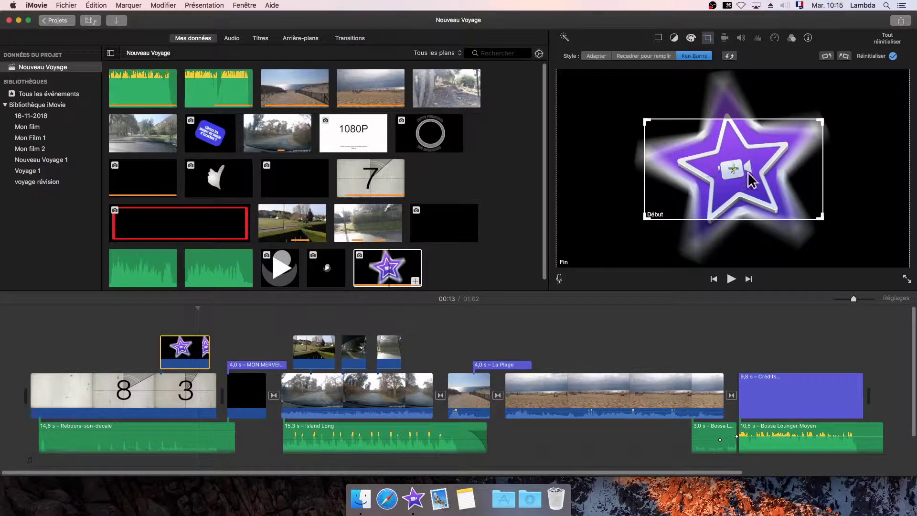
left_click(729, 56)
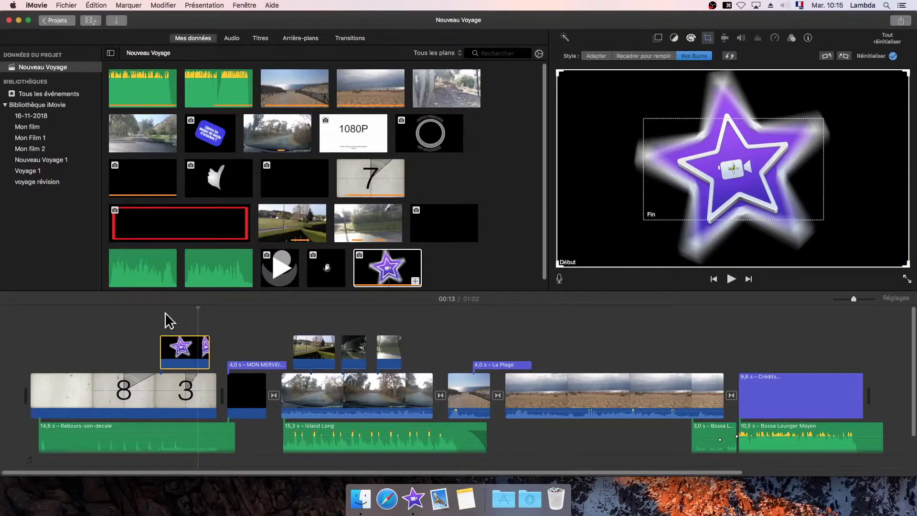
left_click(143, 329)
key("space")
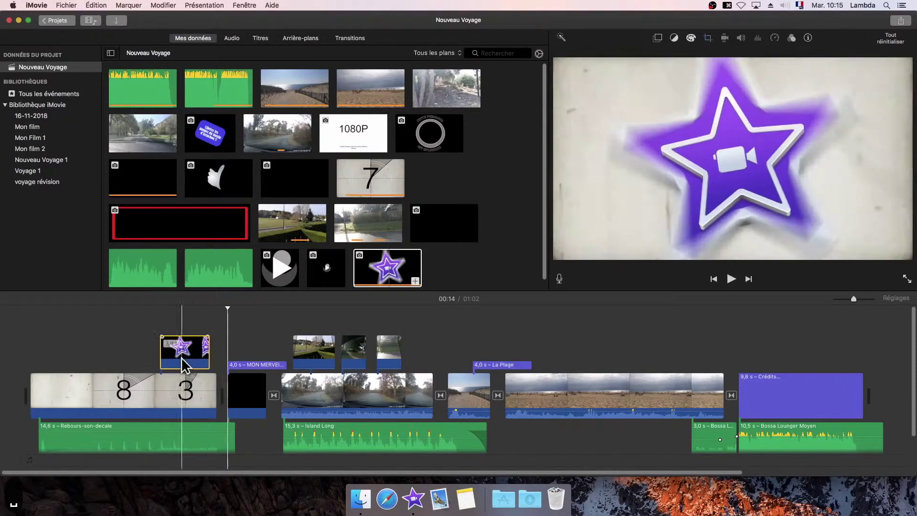
Shrink the star overlay's Ken Burns end frame tightly around the camera symbol at the star's centre
left_click(181, 357)
left_click(708, 37)
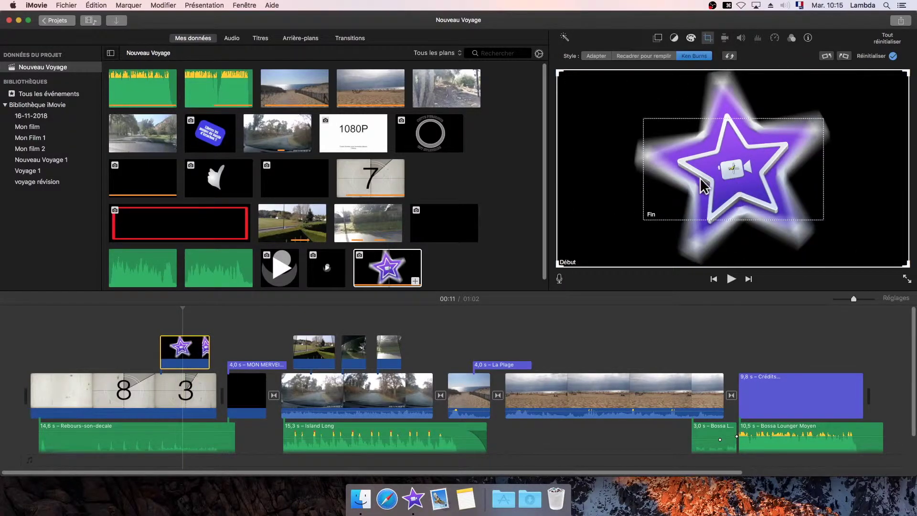
left_click(737, 176)
left_click_drag(645, 120, 708, 155)
left_click_drag(824, 218, 761, 185)
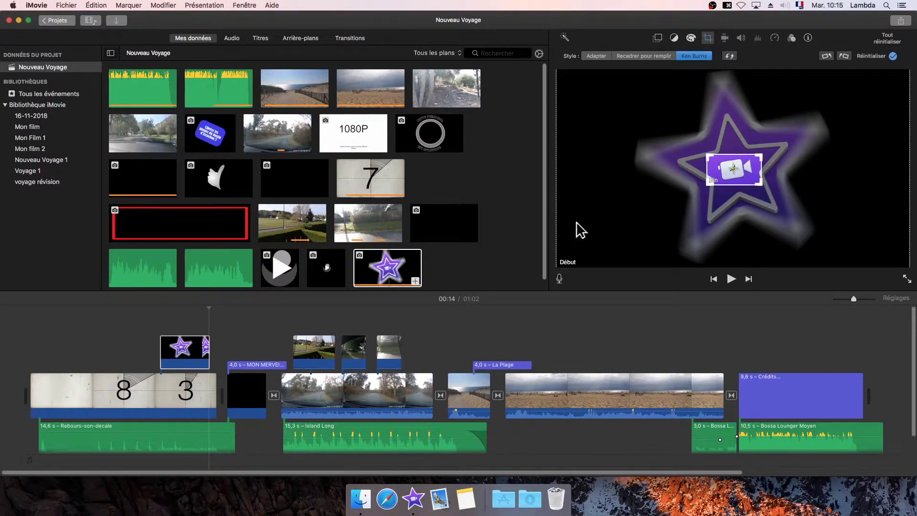
Preview the star overlay's fade-in and Ken Burns zoom over the countdown, playing from just before the overlay starts
left_click(181, 351)
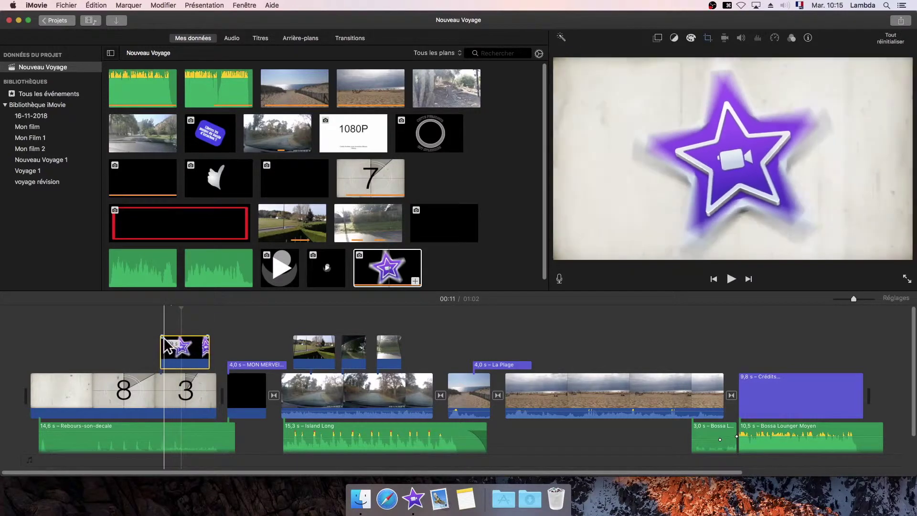
left_click_drag(167, 336, 167, 336)
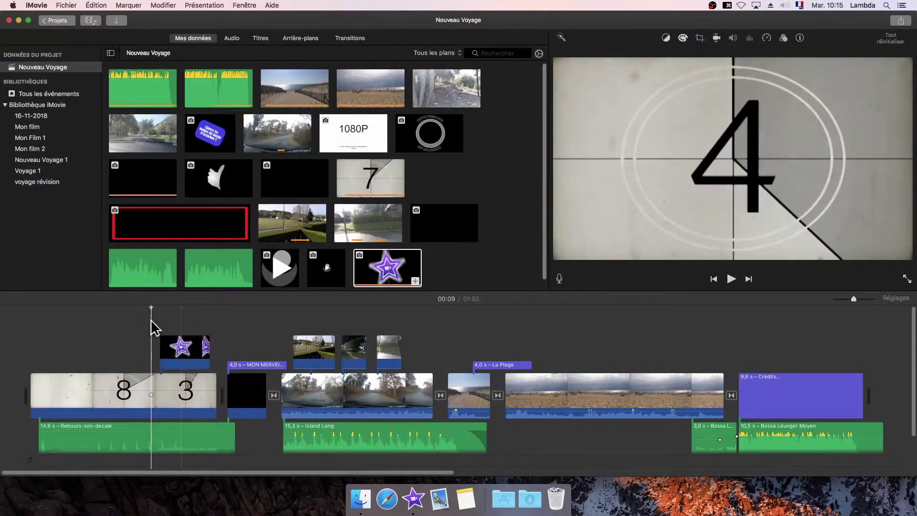
left_click(151, 319)
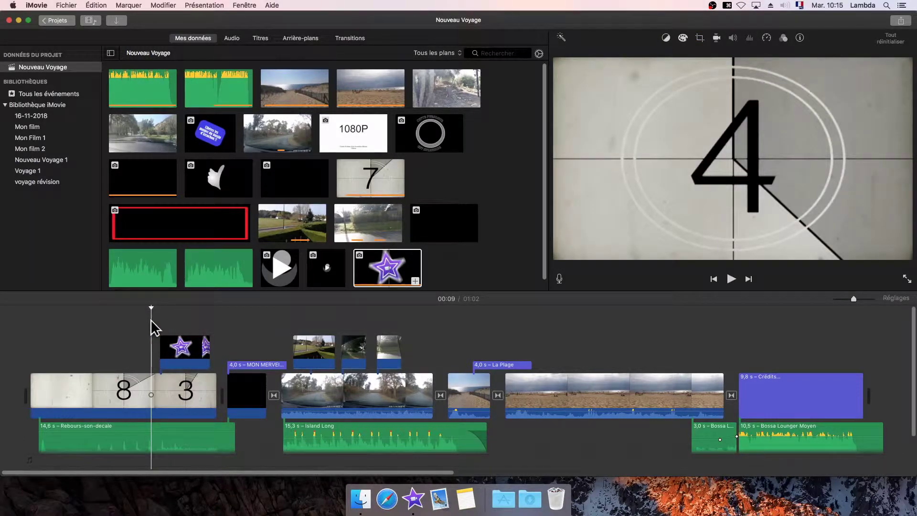
key("space")
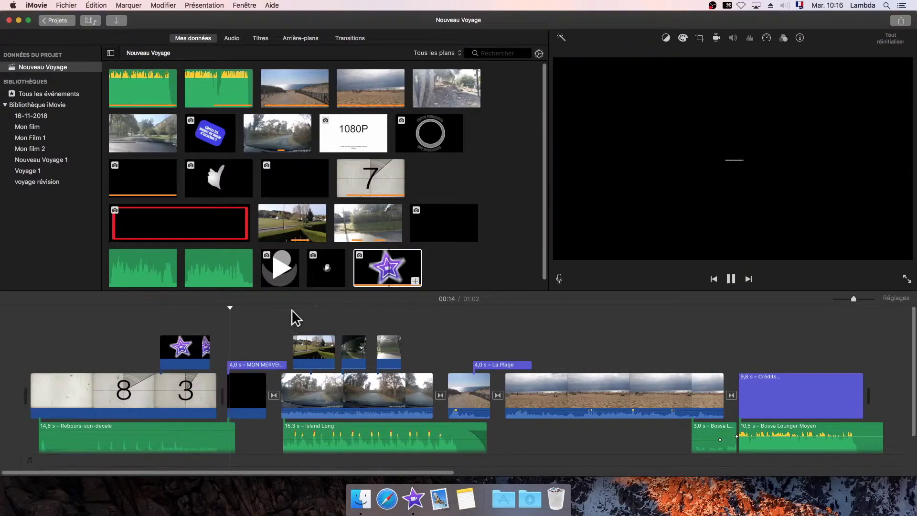
key("space")
Move the star overlay above the beach clip and play the zoom over that footage
left_click(191, 358)
left_click_drag(193, 358, 625, 363)
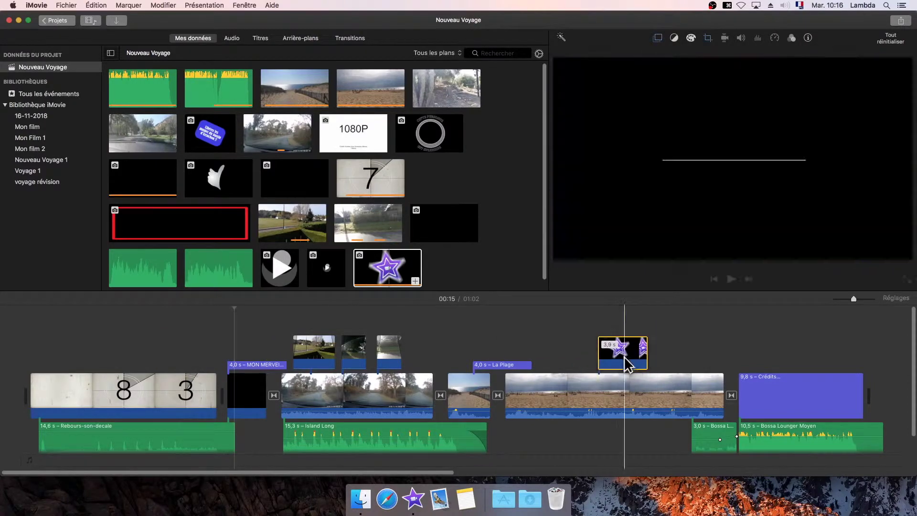
left_click(582, 347)
key("space")
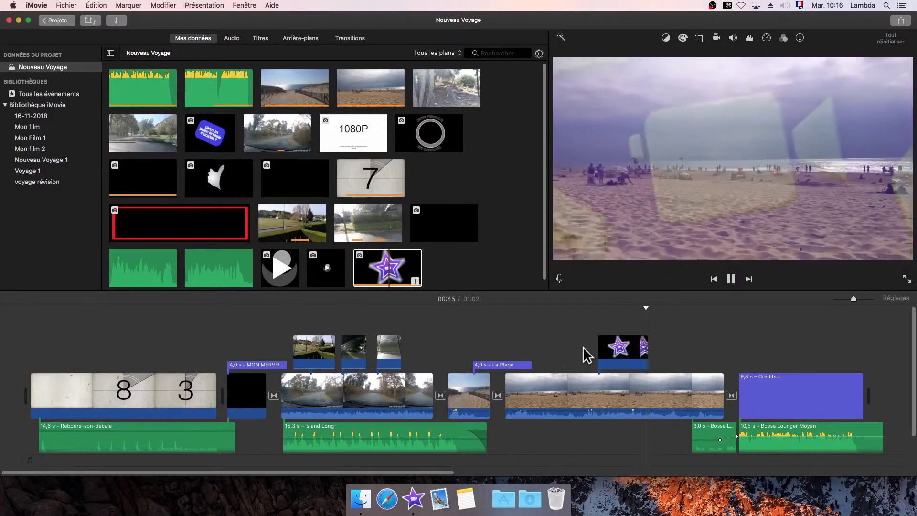
Move the star overlay back over the countdown clip and trim its end so it lasts only briefly around the number 4
left_click_drag(623, 357, 178, 351)
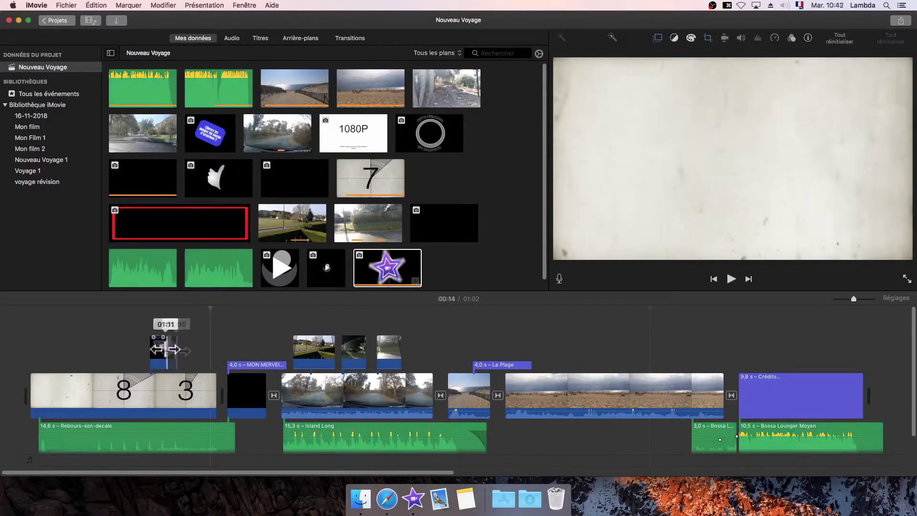
left_click_drag(171, 349, 167, 349)
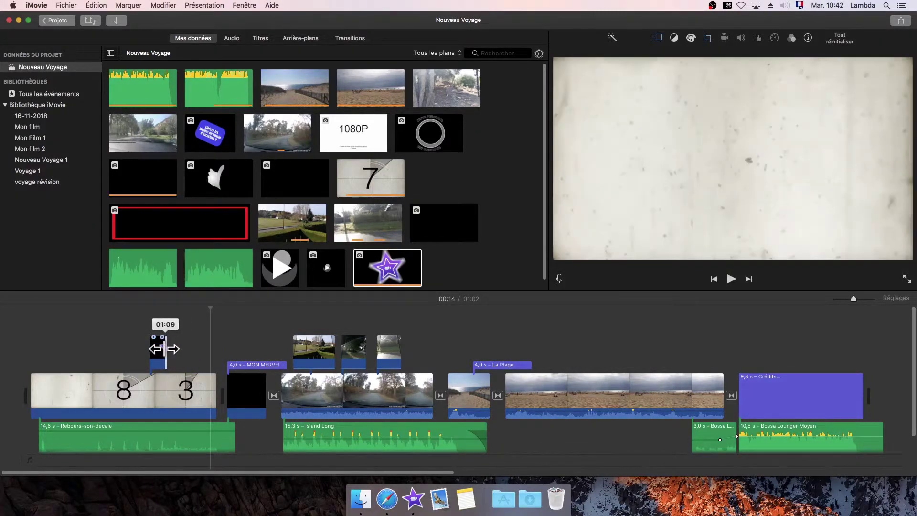
left_click_drag(162, 349, 156, 348)
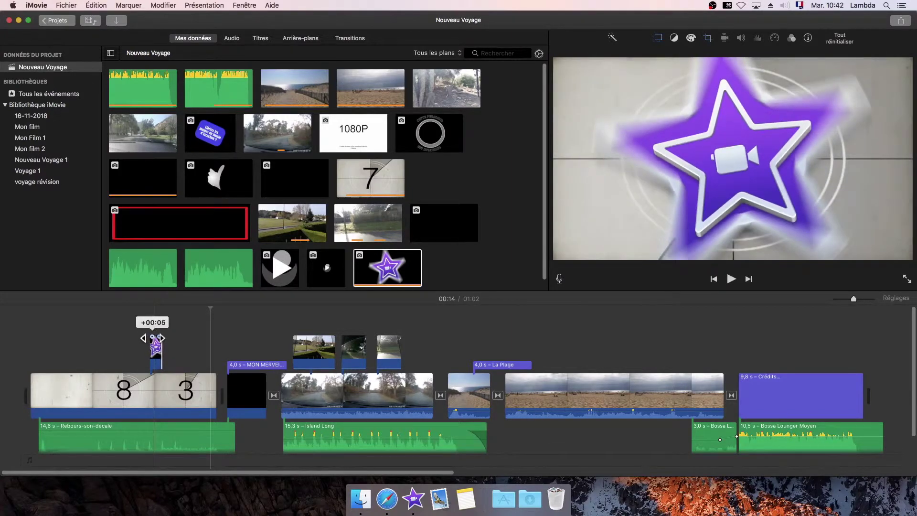
Shorten the fade-in at the start of the trimmed star overlay and preview it over the countdown
left_click_drag(153, 338, 151, 340)
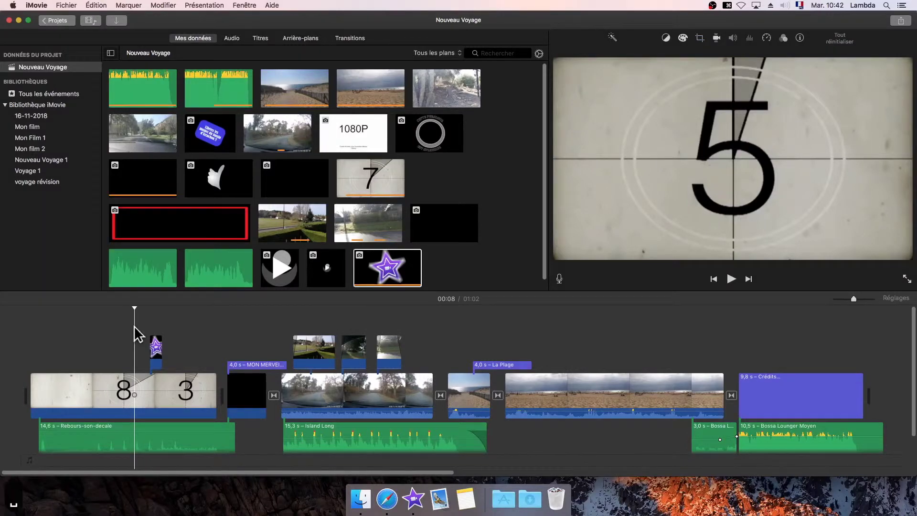
key("space")
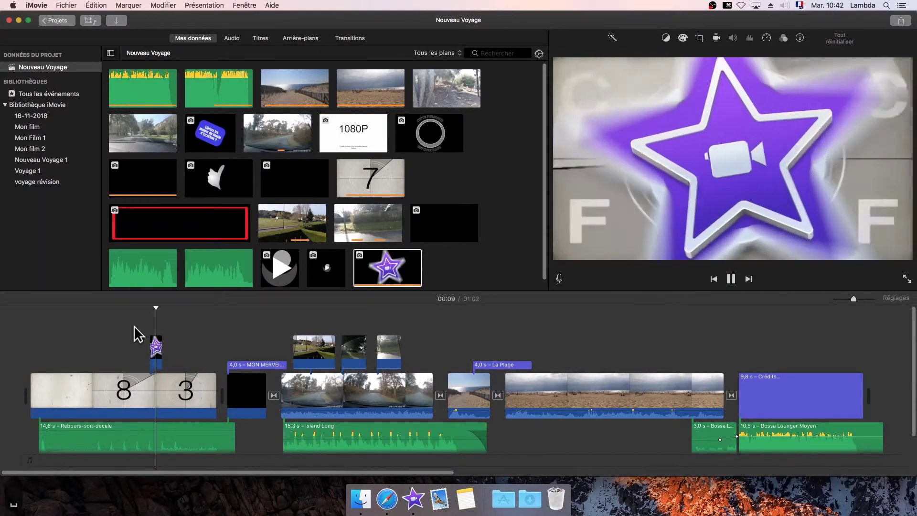
key("space")
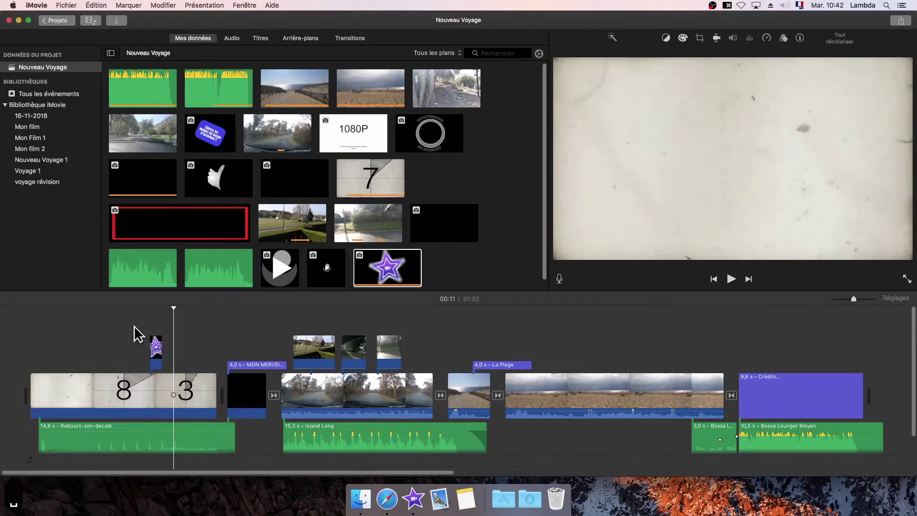
Open the trimmed star overlay's Ken Burns crop settings and select its end frame
left_click(155, 352)
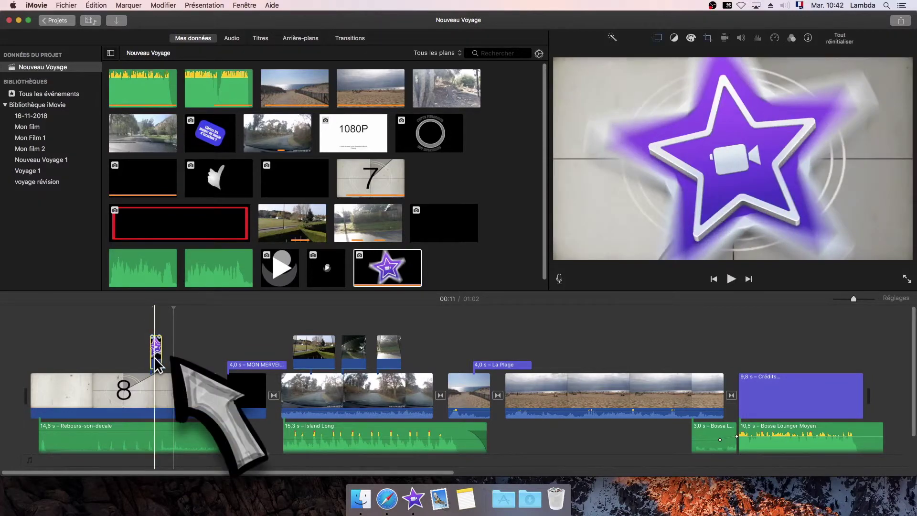
left_click(707, 38)
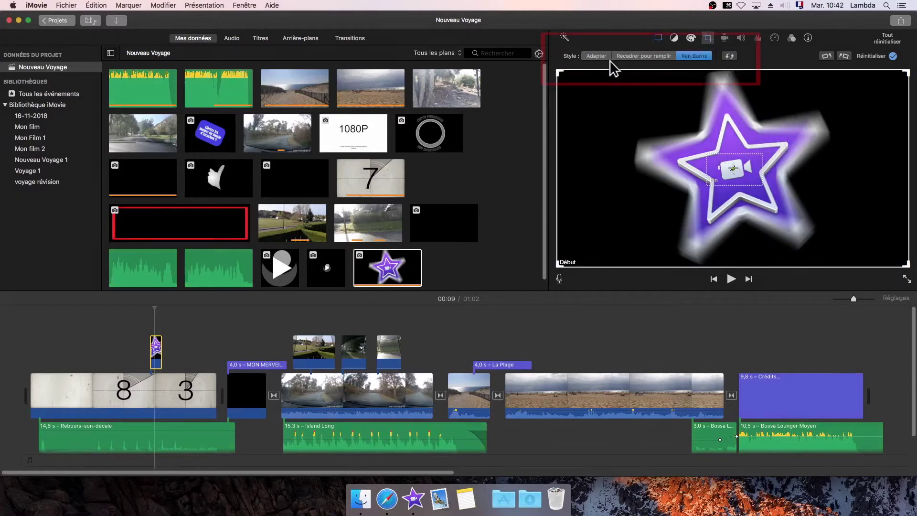
left_click(741, 181)
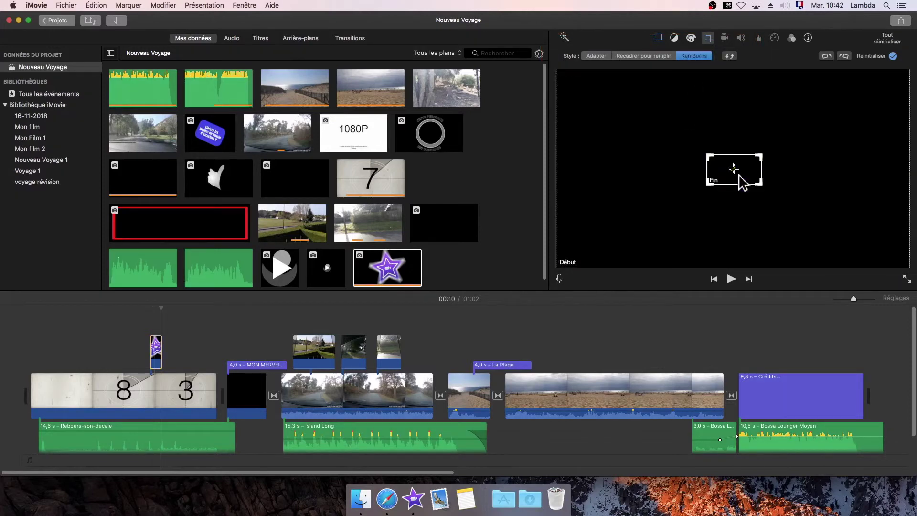